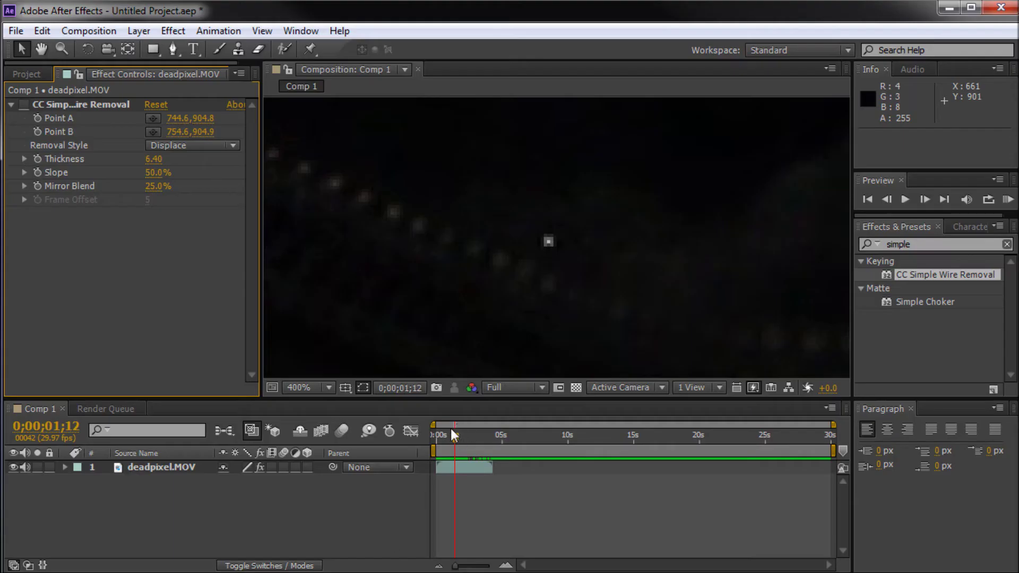
Scrub back to an earlier frame and enable CC Simple Wire Removal to hide the dead pixel.
mouse_move(451, 431)
left_mouse_down()
mouse_move(466, 431)
mouse_move(440, 436)
left_mouse_up()
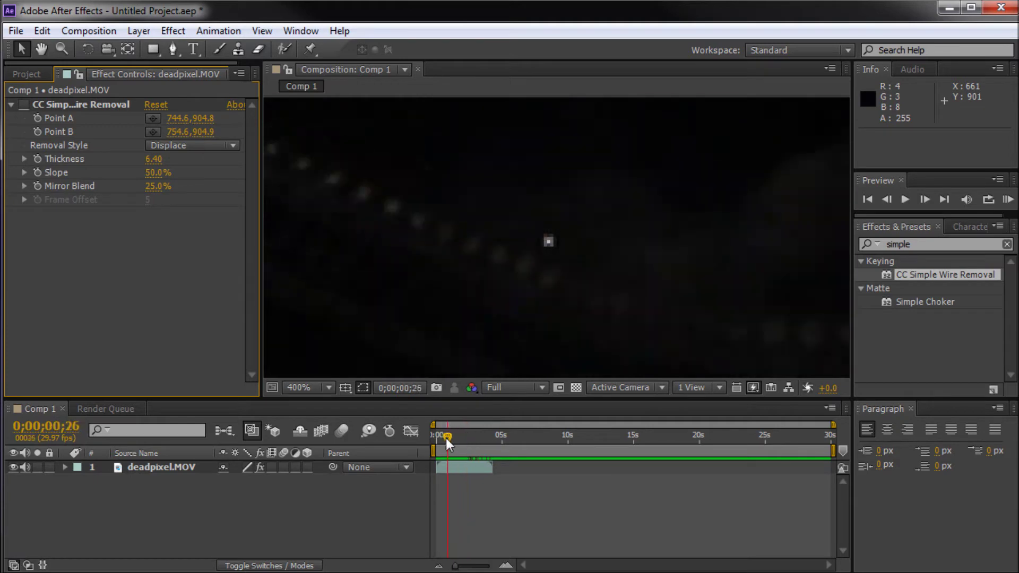
left_click(24, 104)
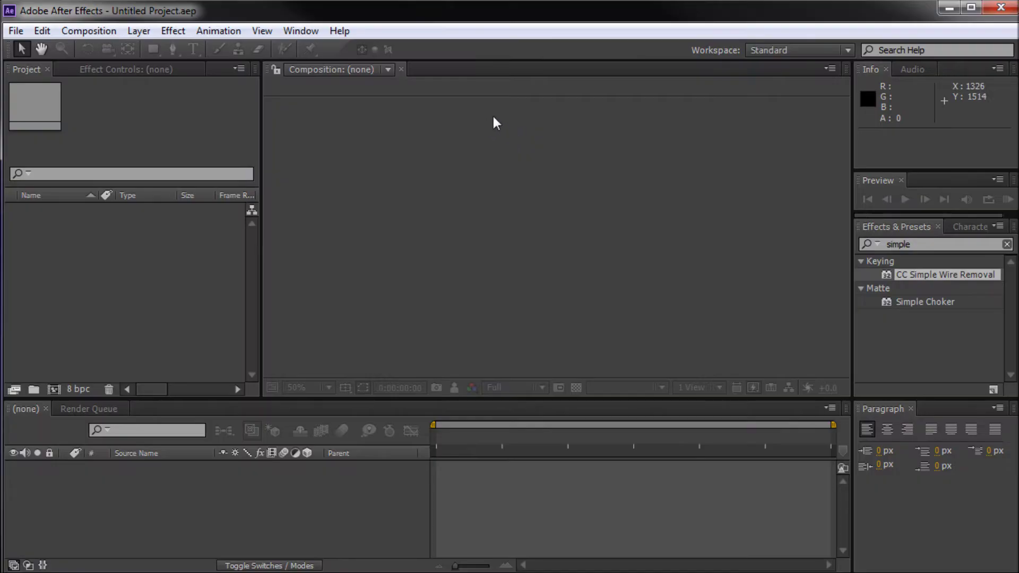
Create a new HDTV 1080 composition at 1920x1080 and 29.97 fps.
left_click(90, 30)
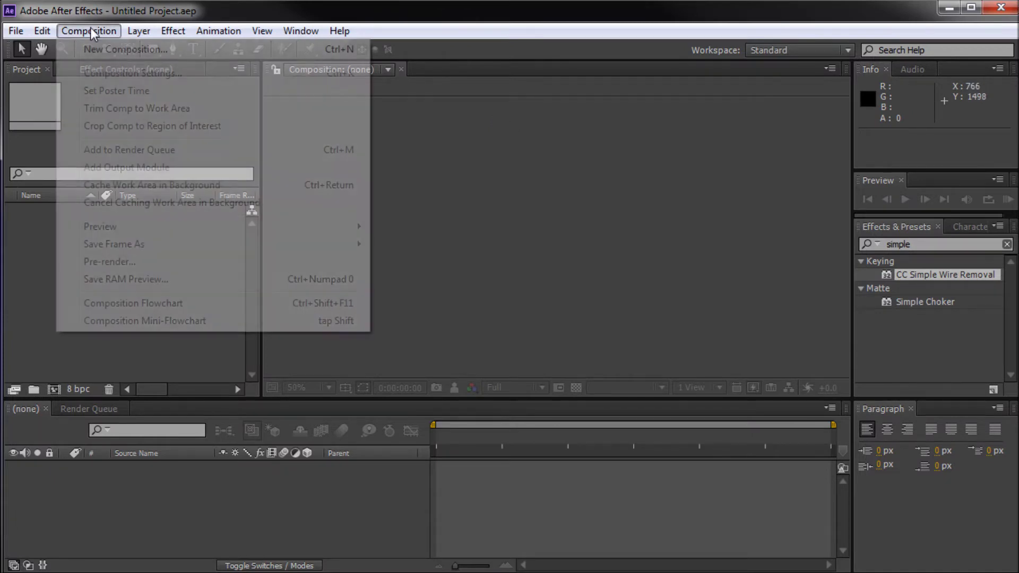
left_click(101, 49)
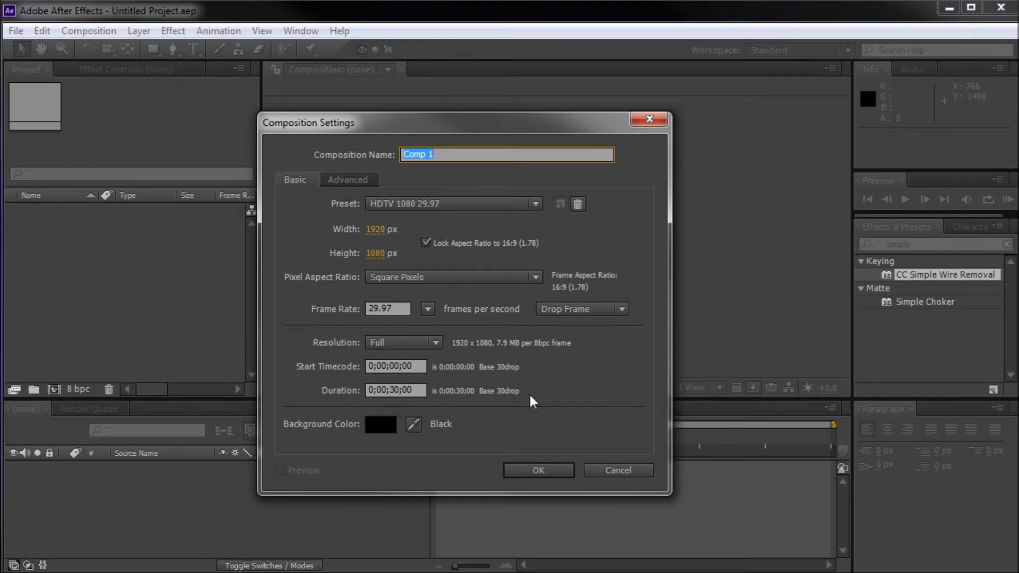
left_click(556, 466)
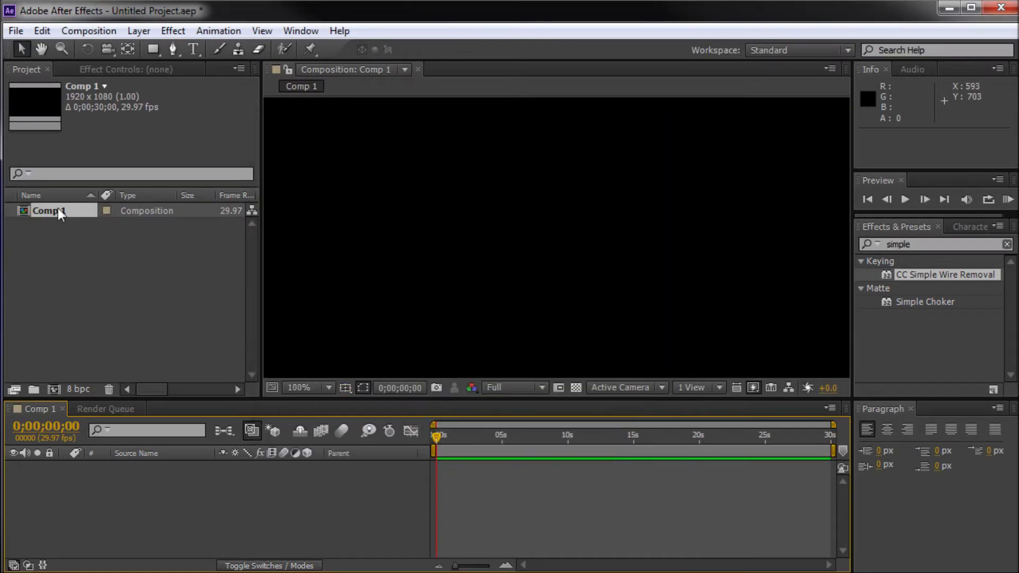
Import deadpixel.MOV and place it in the Comp 1 timeline.
double_click(111, 286)
type("dead")
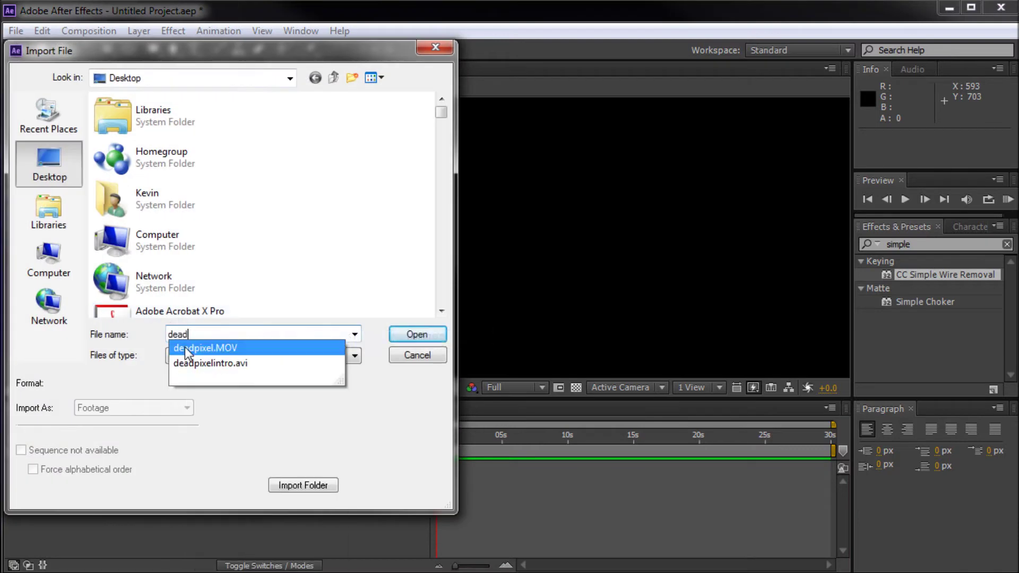
left_click(192, 349)
left_click(430, 334)
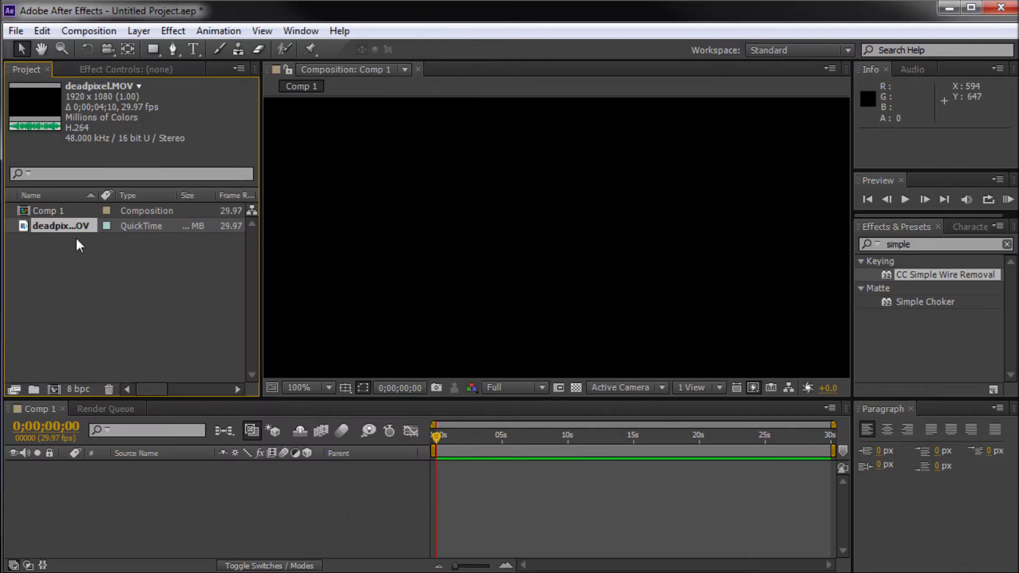
left_click_drag(44, 223, 211, 513)
scroll(453, 357, "down", 4)
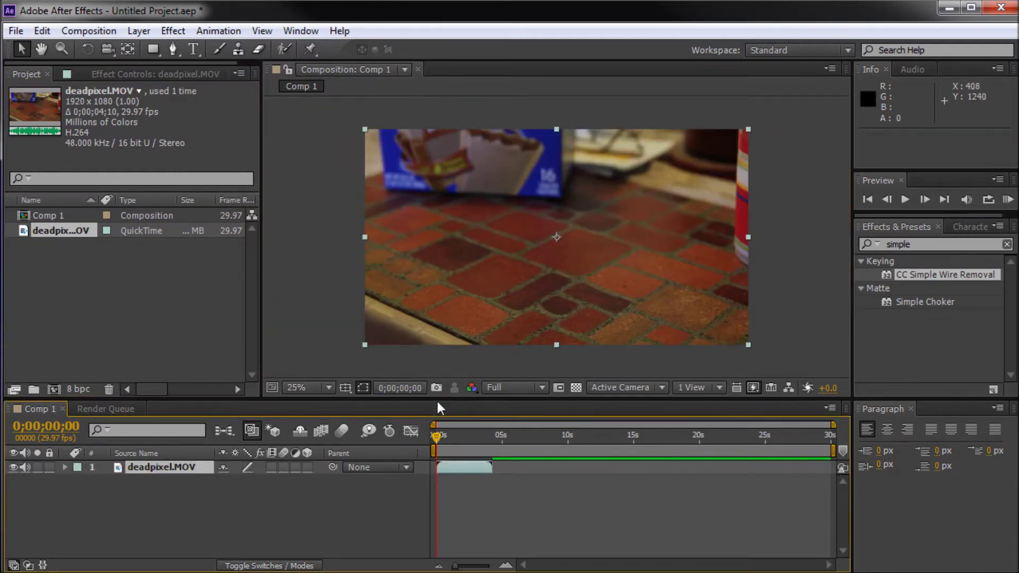
Go to frame 13 and zoom to 1600%, centred on the dead pixel in the brick grout.
left_click_drag(445, 434, 447, 437)
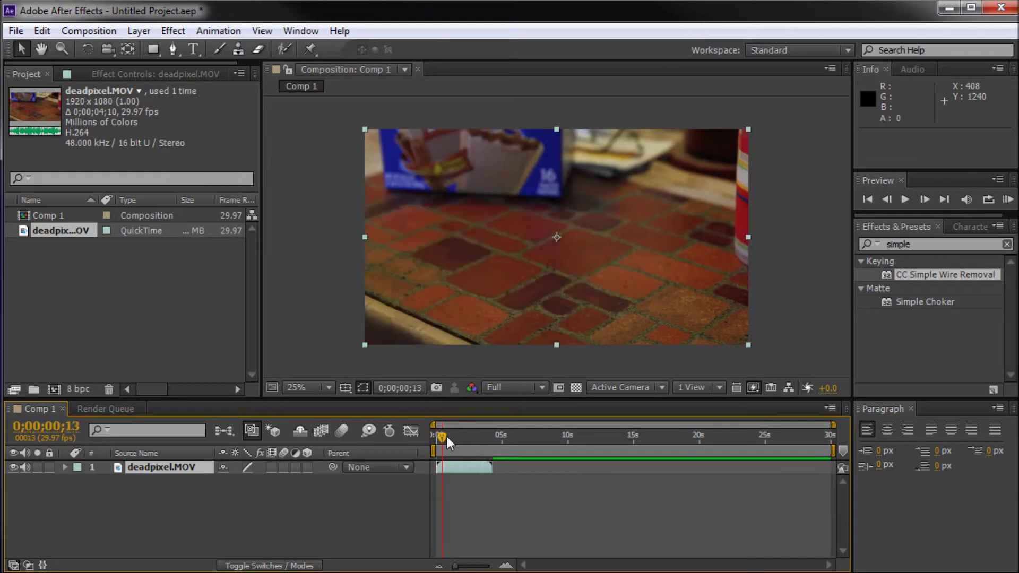
scroll(477, 308, "up", 4)
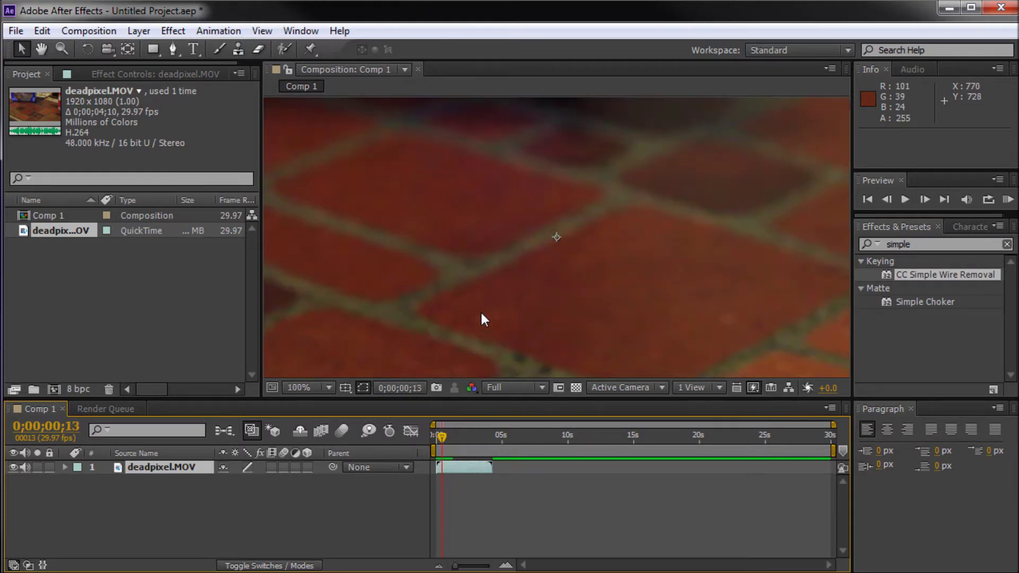
scroll(420, 339, "down", 2)
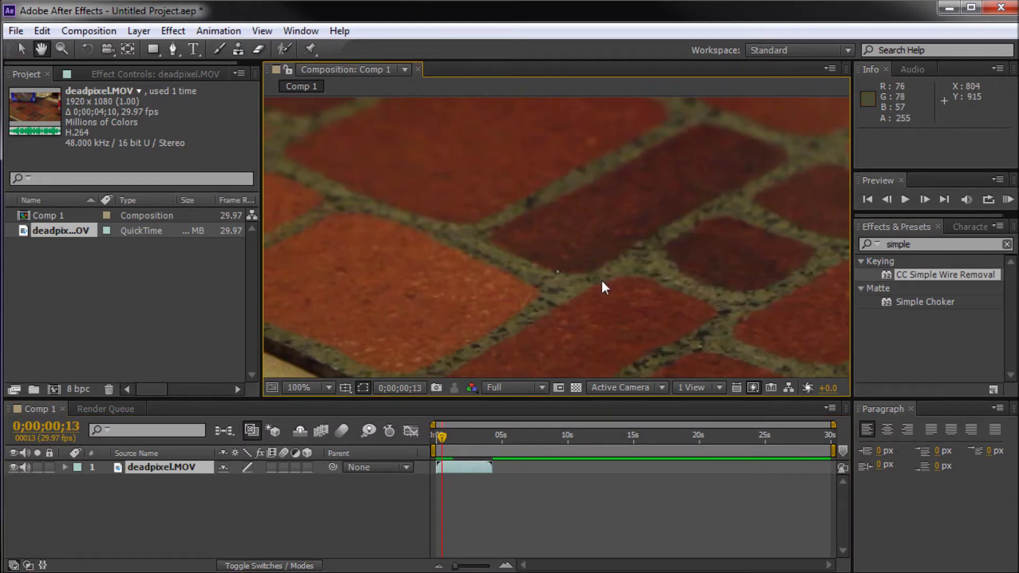
scroll(552, 310, "up", 4)
scroll(471, 244, "down", 2)
scroll(498, 237, "up", 4)
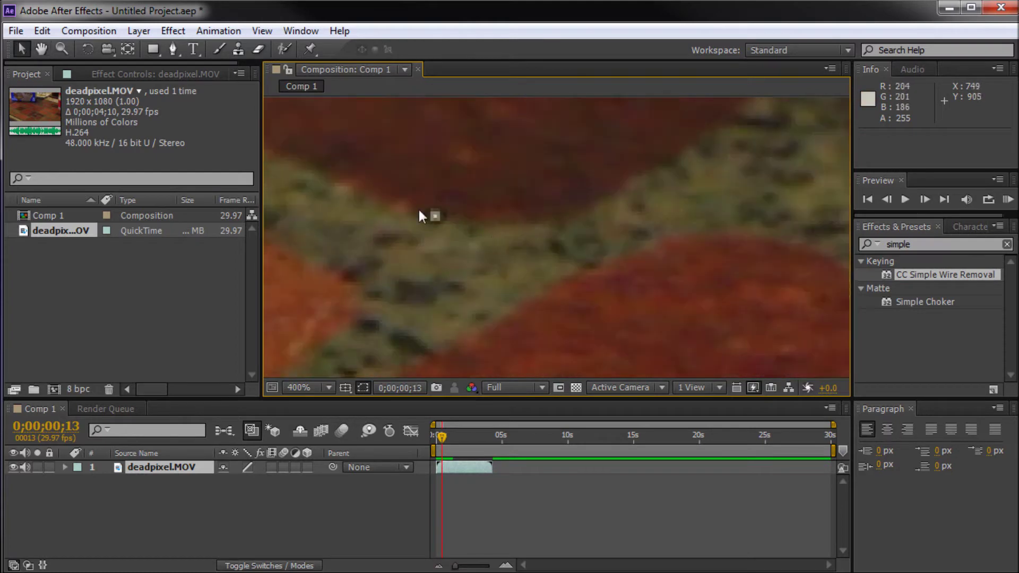
left_click_drag(419, 208, 487, 220)
scroll(425, 203, "up", 2)
left_click_drag(425, 202, 575, 241)
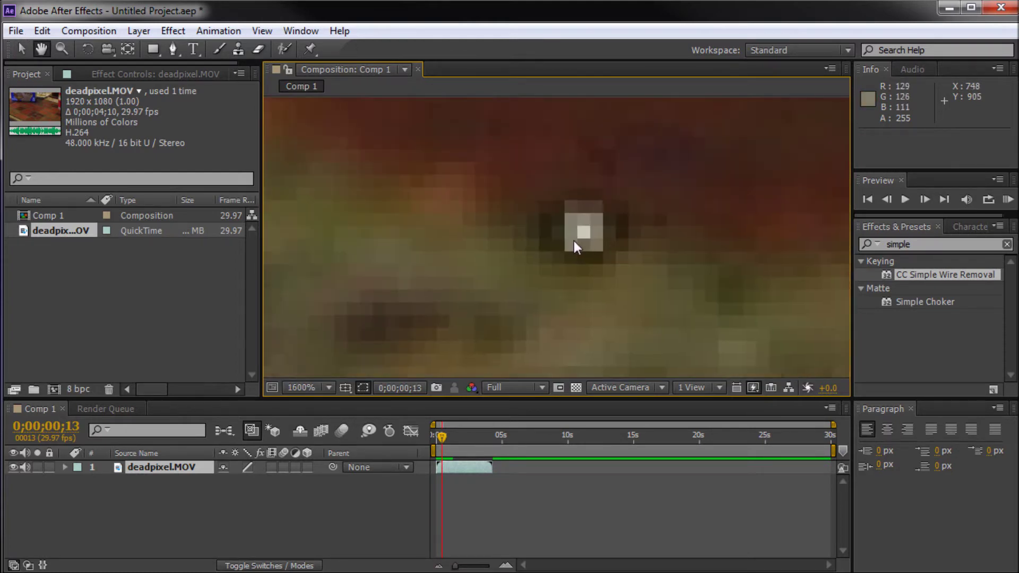
scroll(528, 264, "up", 2)
left_click_drag(530, 266, 522, 259)
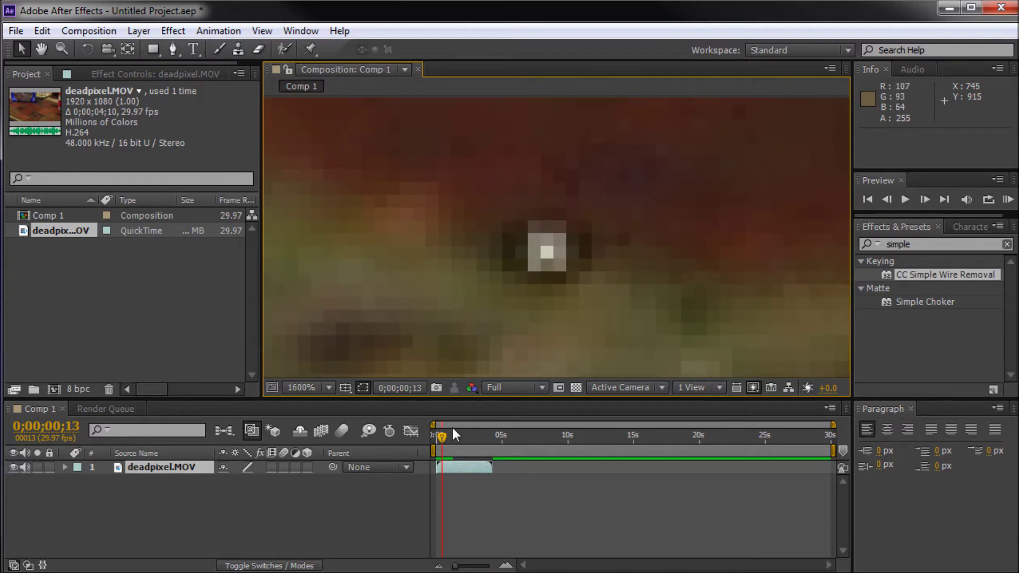
Scrub between frames 11 and 27 to watch the dead pixel stay in place.
mouse_move(441, 438)
left_mouse_down()
mouse_move(464, 435)
mouse_move(431, 436)
mouse_move(441, 435)
left_mouse_up()
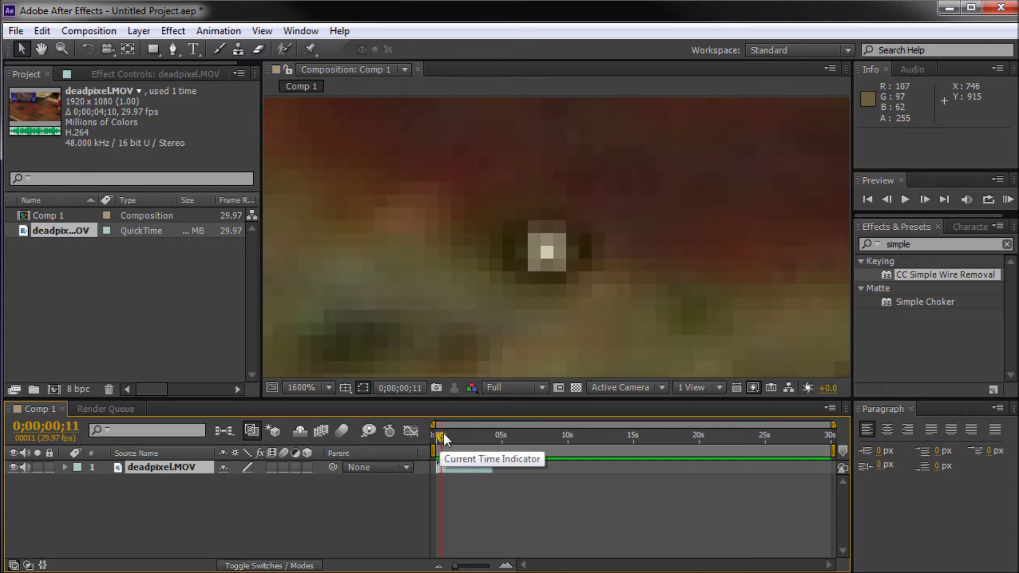
mouse_move(441, 437)
left_mouse_down()
mouse_move(482, 437)
mouse_move(440, 435)
left_mouse_up()
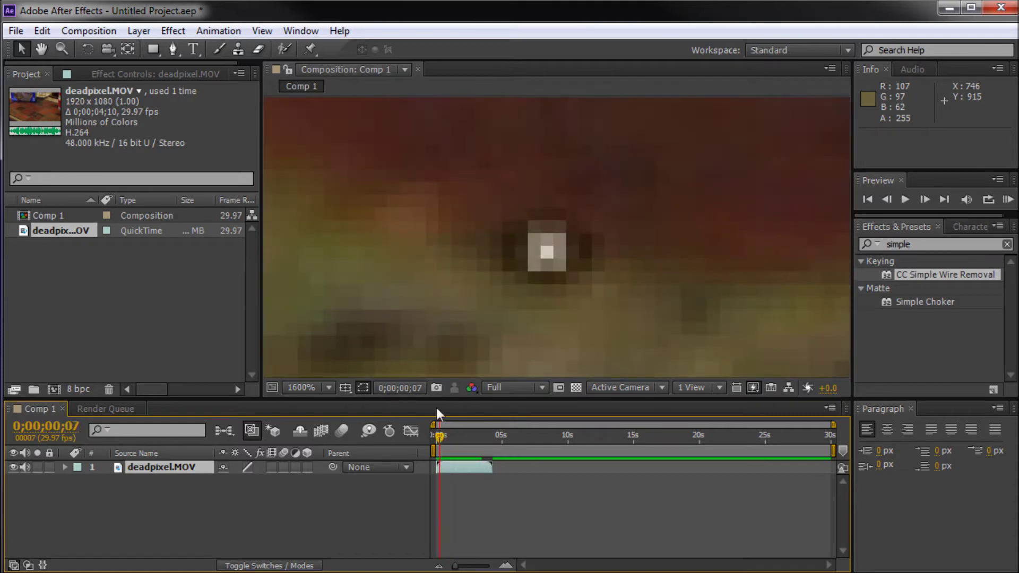
mouse_move(440, 436)
left_mouse_down()
mouse_move(486, 434)
mouse_move(441, 438)
left_mouse_up()
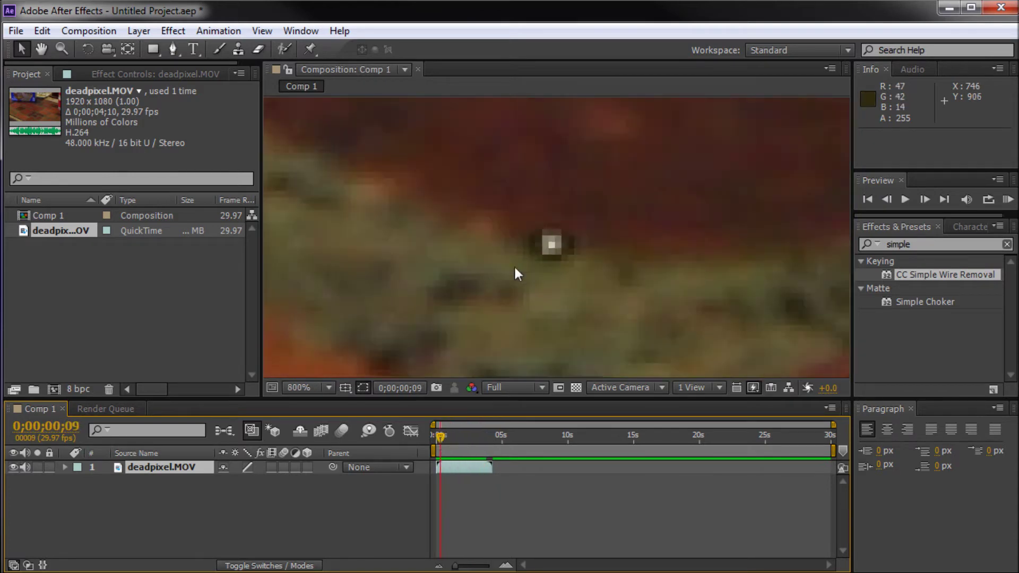
Set the viewer to 100% and move the playhead to a dark frame near 3;19.
left_click(313, 387)
left_click(313, 568)
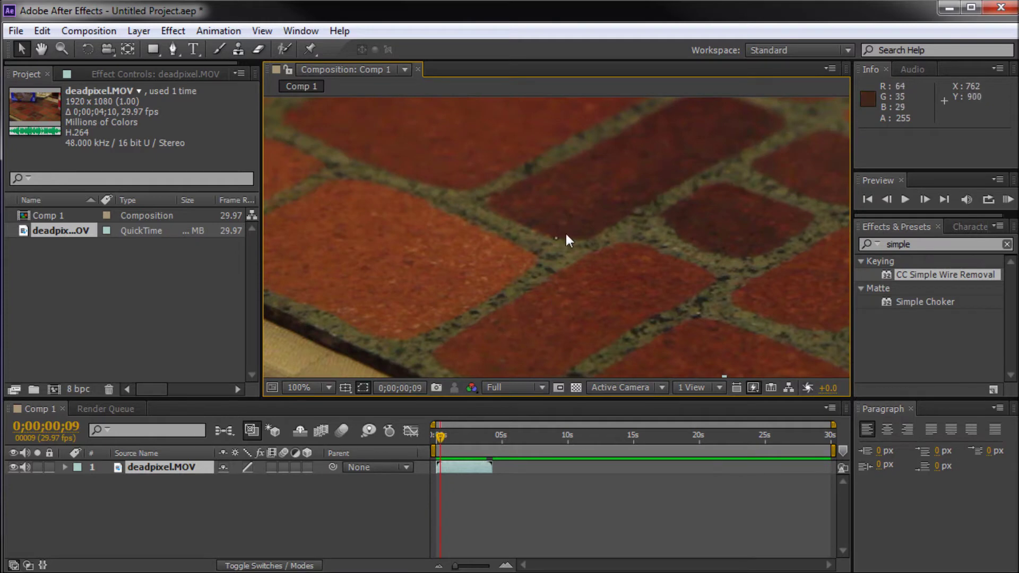
left_click_drag(442, 433, 485, 428)
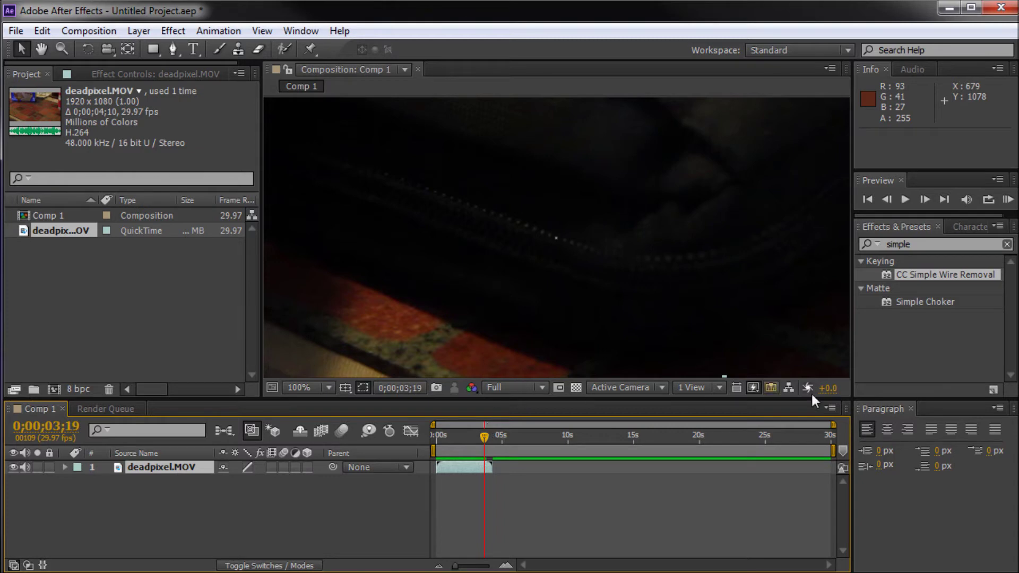
left_click(899, 243)
type("\\")
key("BackSpace")
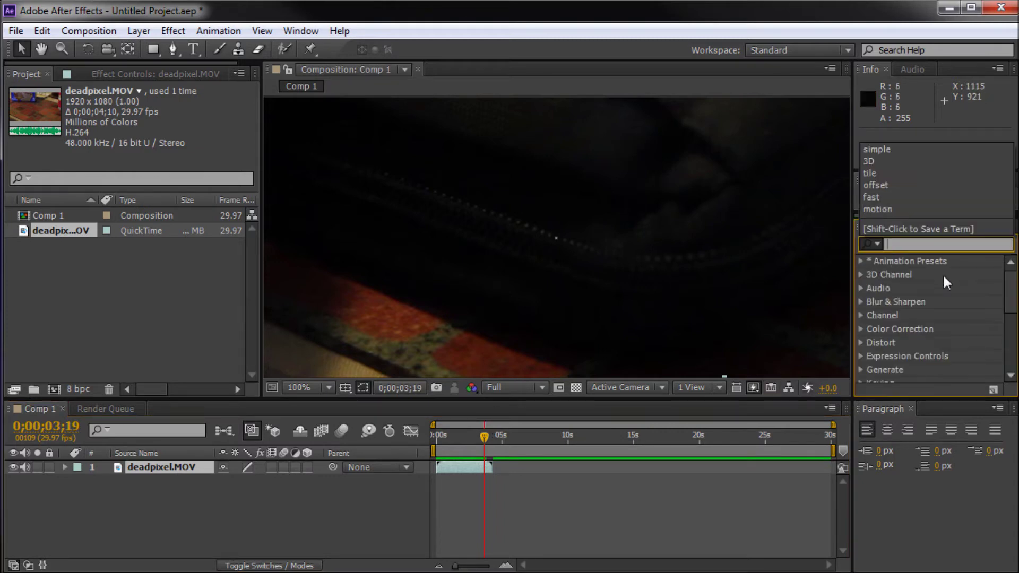
left_click(871, 494)
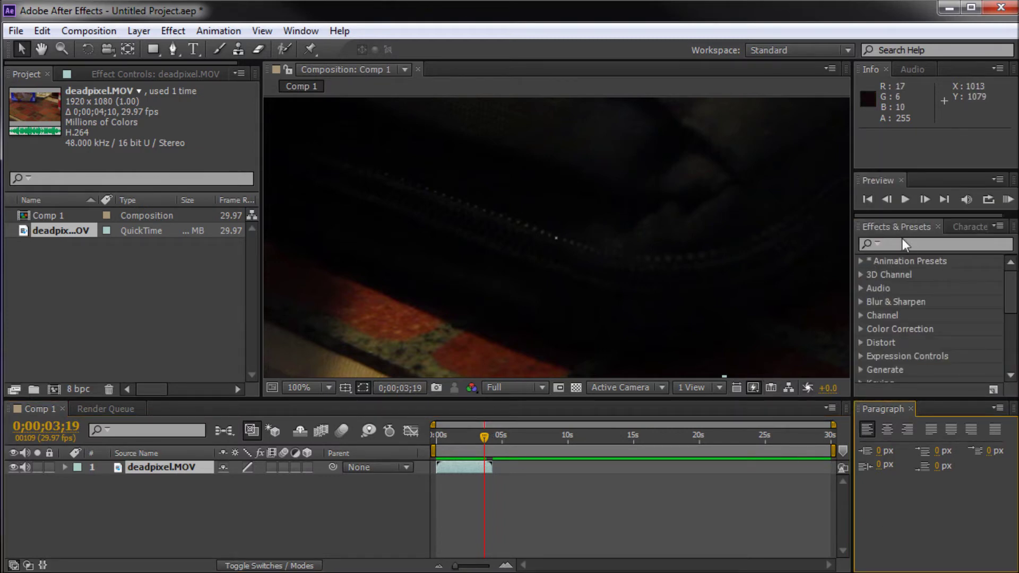
left_click(312, 30)
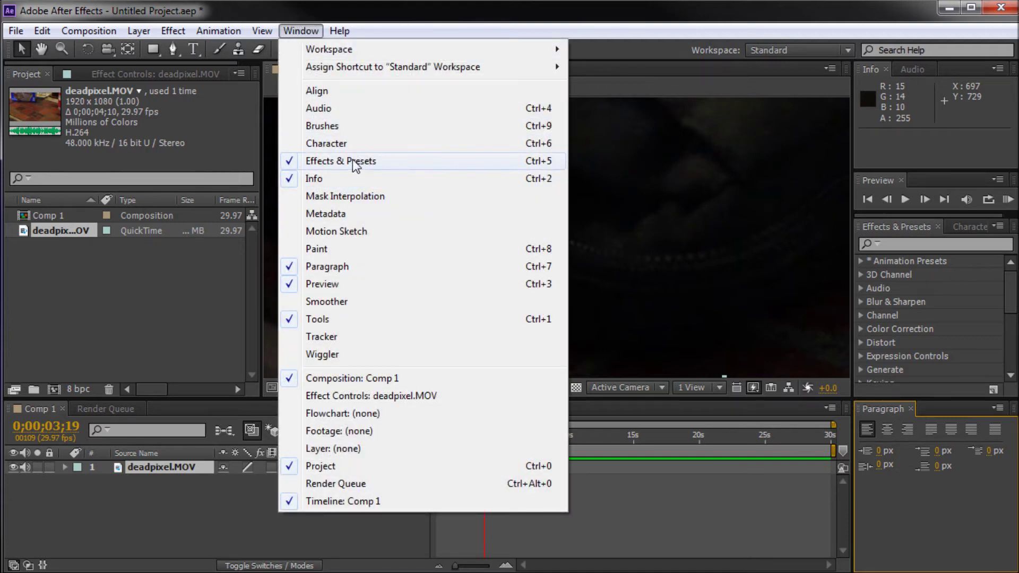
left_click(406, 24)
left_click(897, 242)
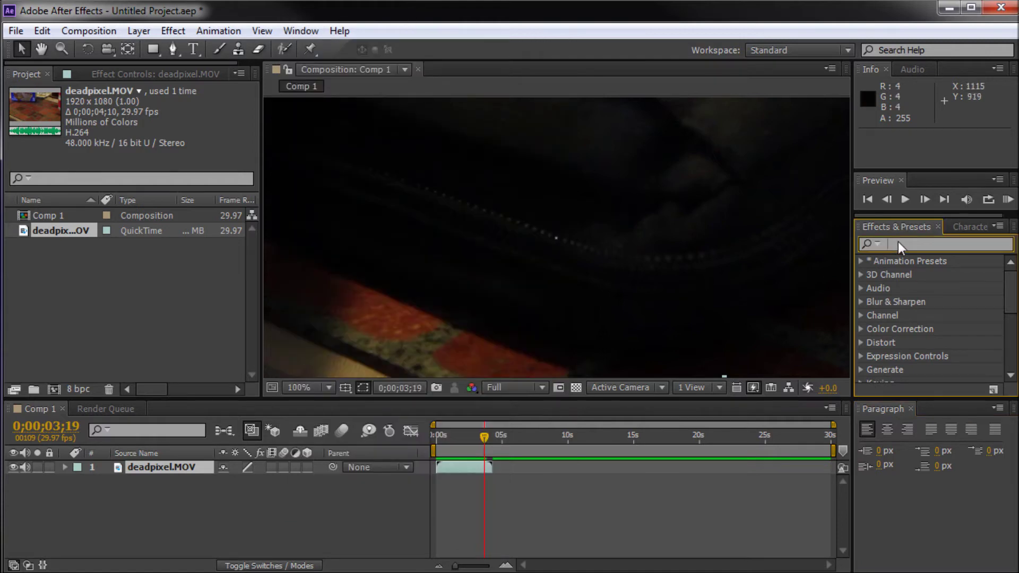
type("simple")
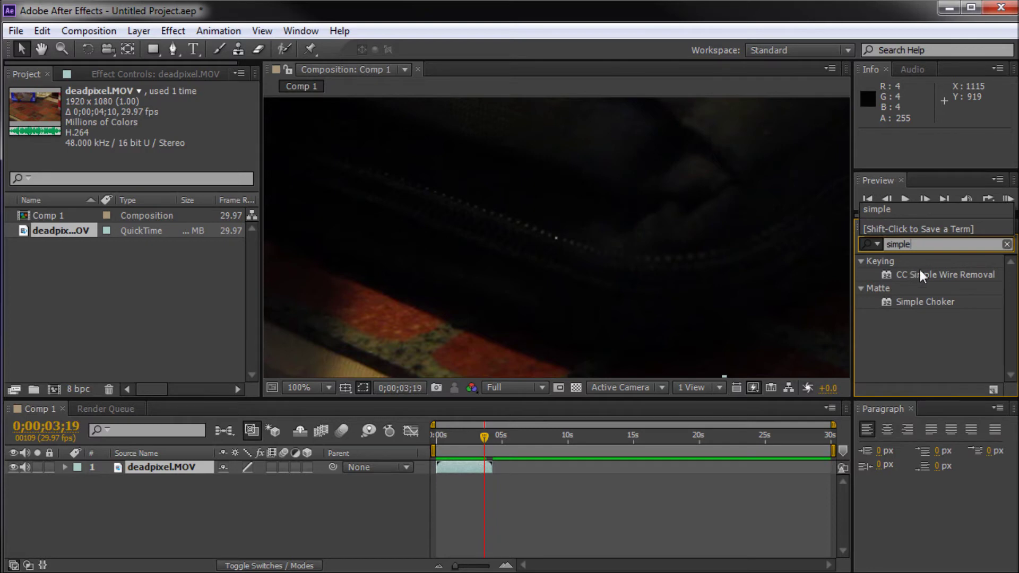
Select CC Simple Wire Removal in the 'simple' search results and start dragging it toward the footage.
left_click(935, 276)
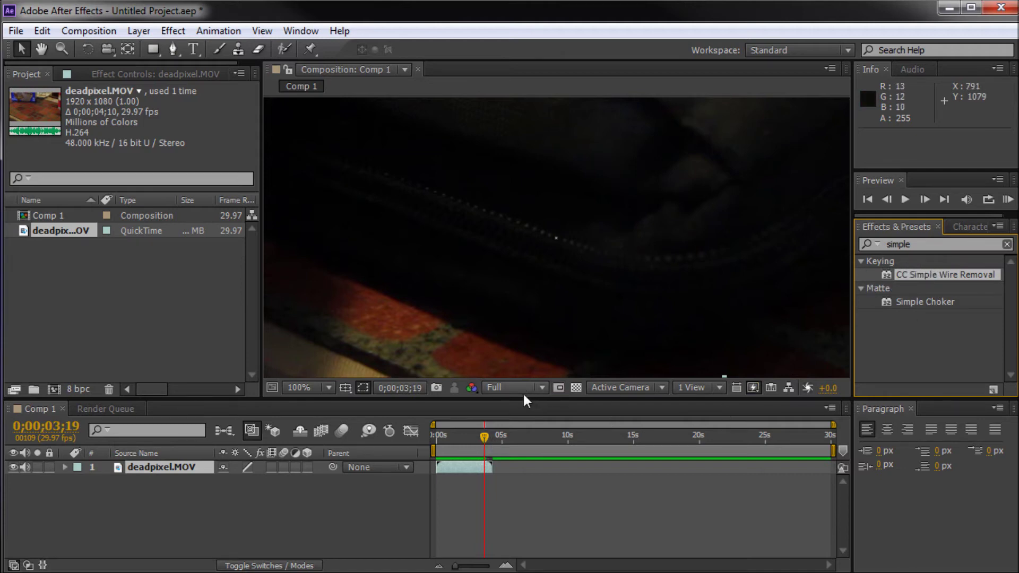
left_click_drag(931, 274, 906, 266)
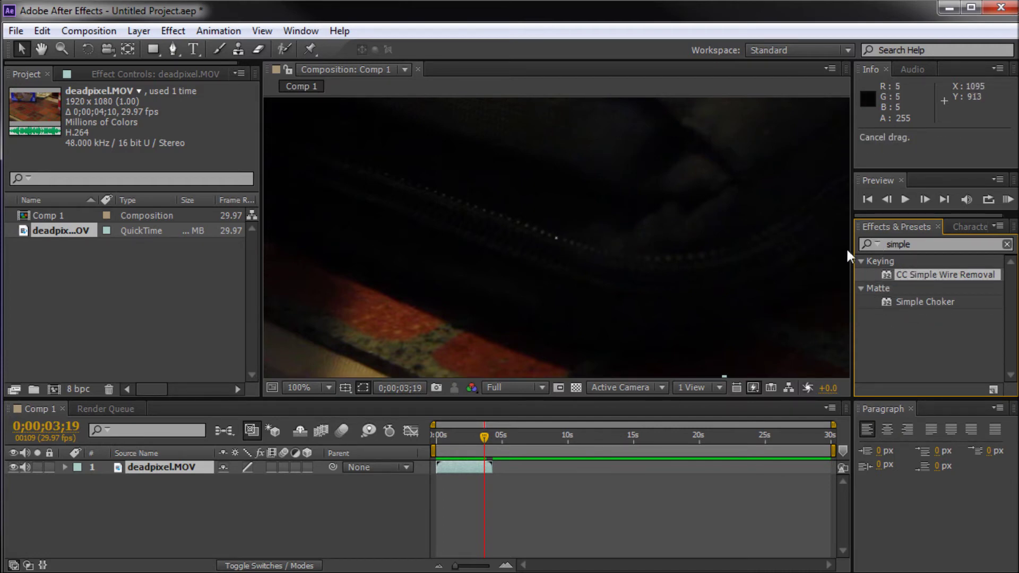
Drop CC Simple Wire Removal onto the deadpixel.MOV layer and reselect the layer.
left_click_drag(931, 274, 155, 467)
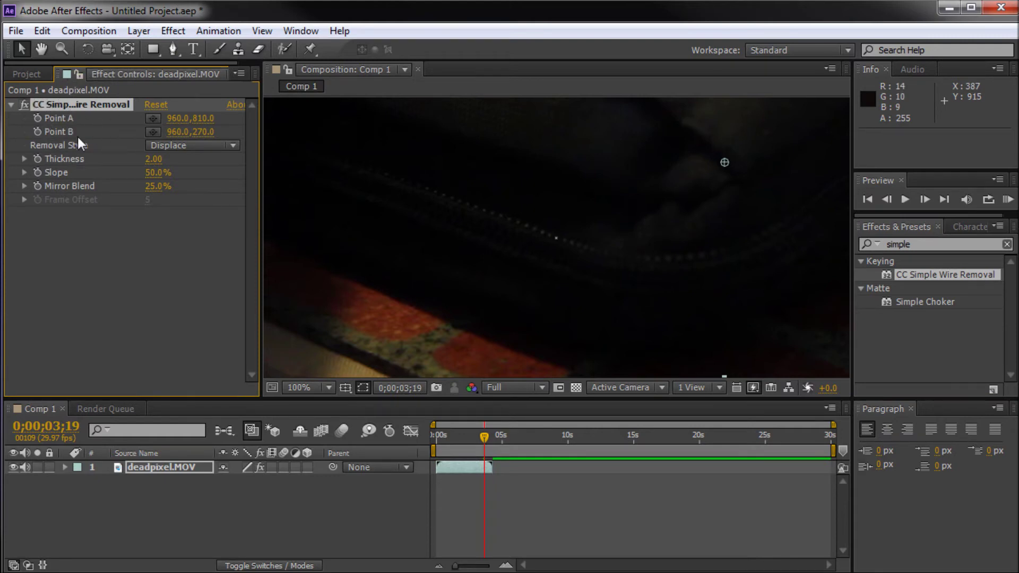
left_click(185, 521)
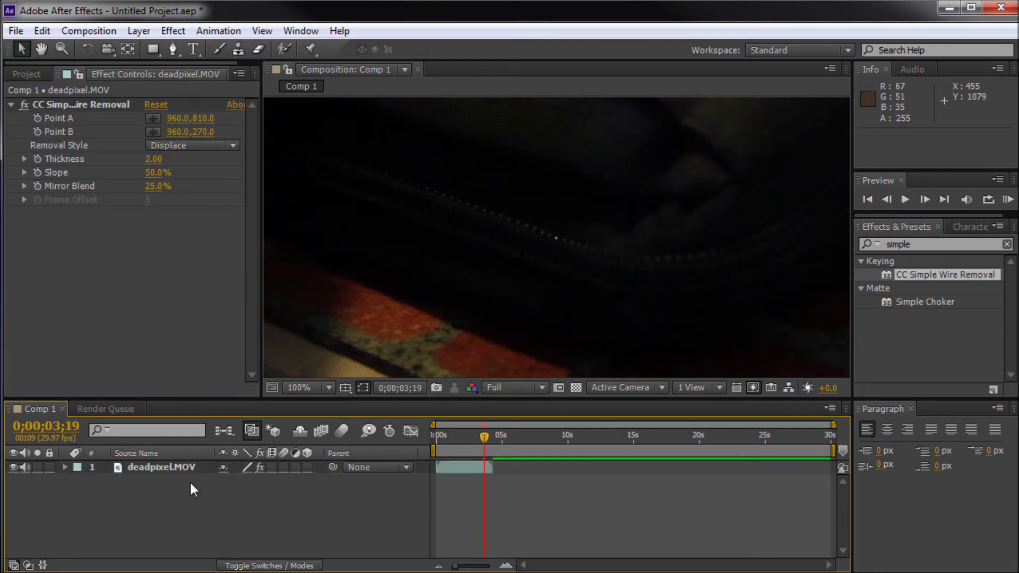
left_click(437, 469)
left_click(937, 273)
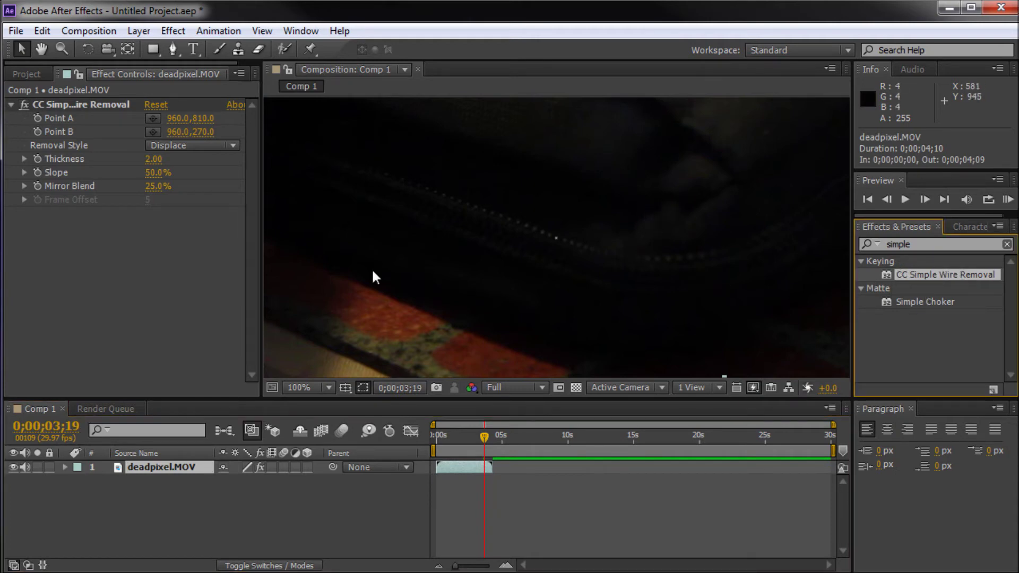
Zoom in on the dead pixel and return the playhead to 0;00;00;00.
scroll(514, 245, "up", 4)
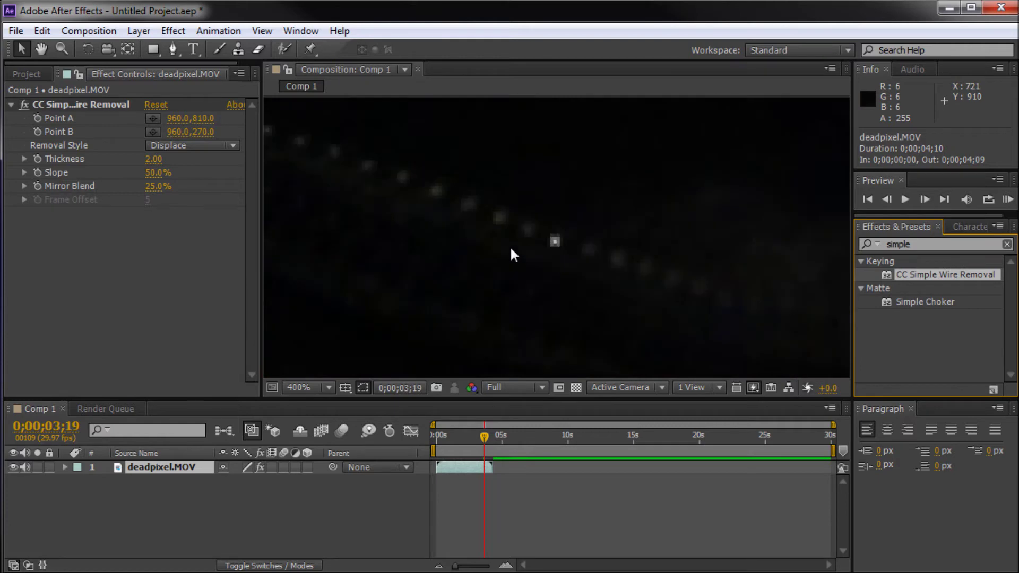
left_click_drag(481, 438, 433, 442)
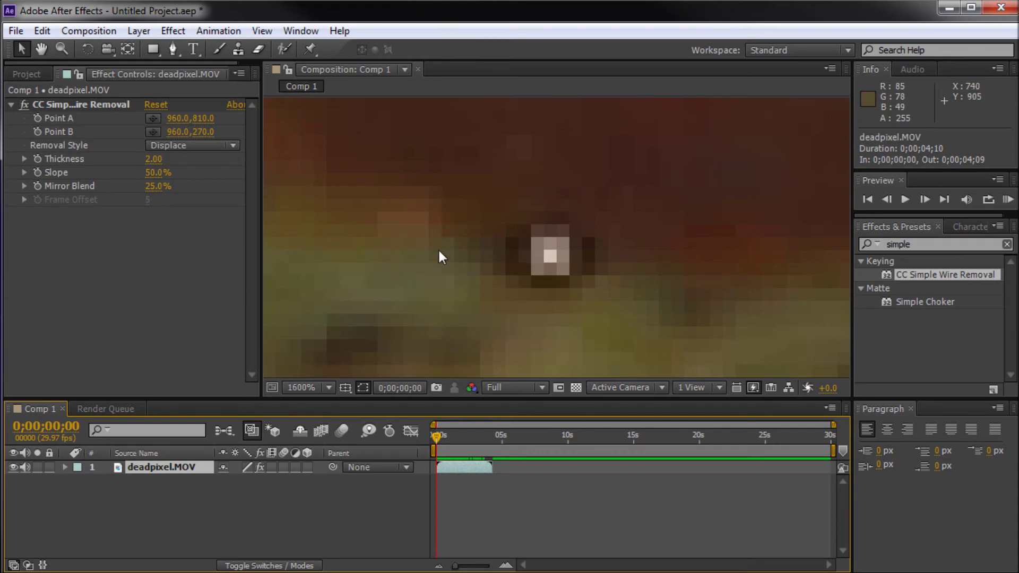
Place Point A at 745.0,904.8 and Point B at 754.1,904.8, bracketing the dead pixel.
left_click(152, 117)
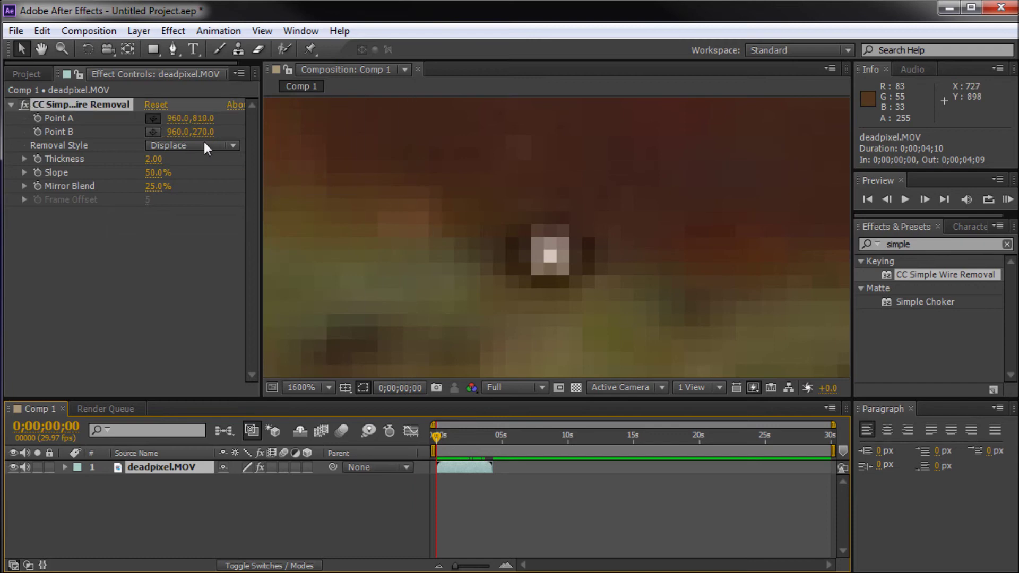
left_click(152, 118)
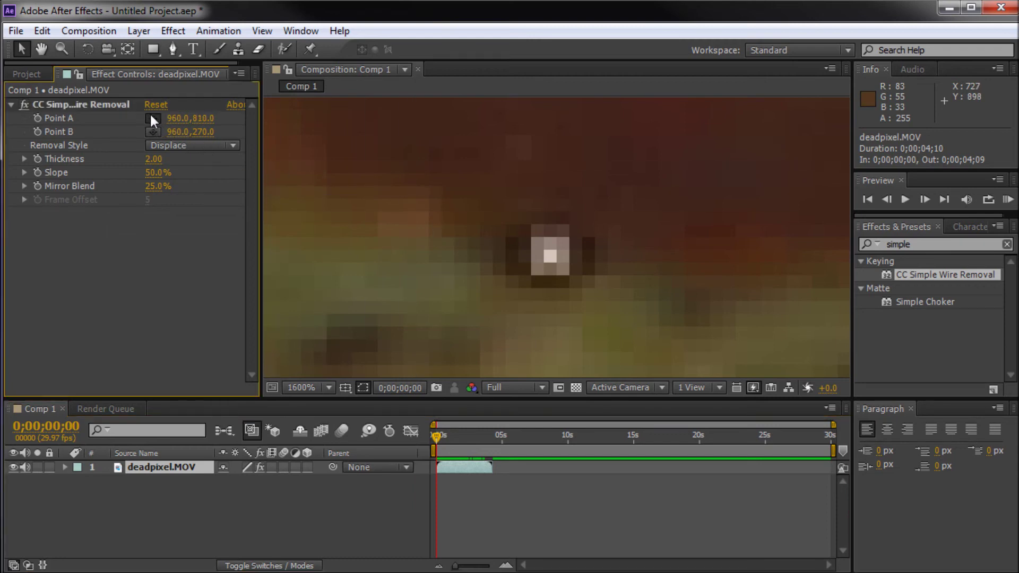
left_click(486, 211)
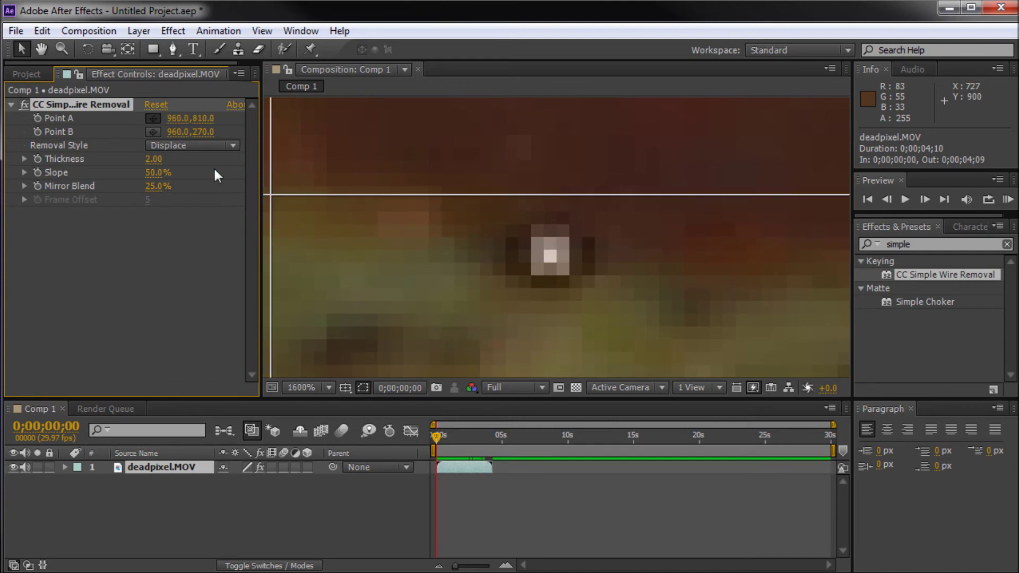
left_click(493, 248)
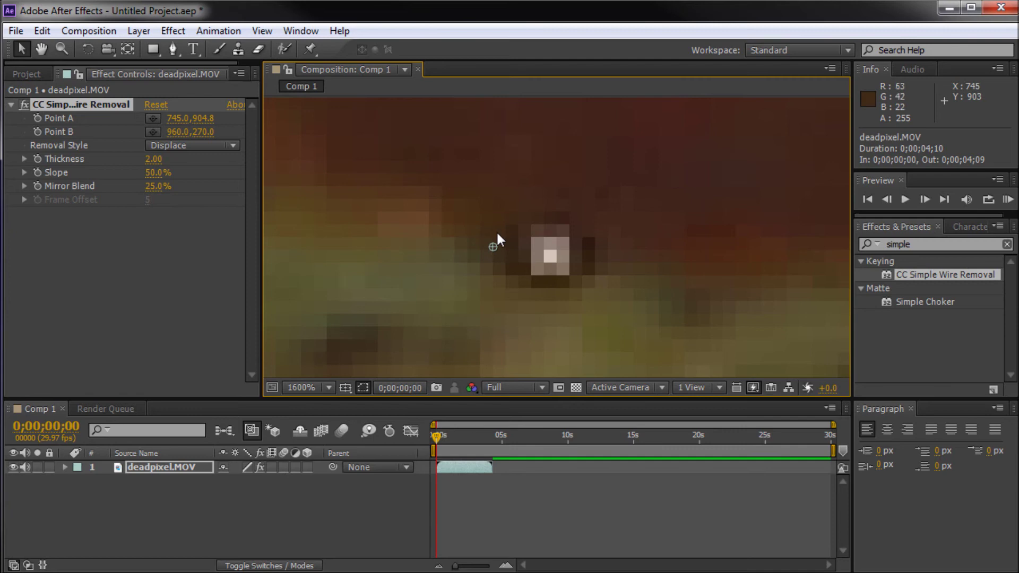
left_click(153, 131)
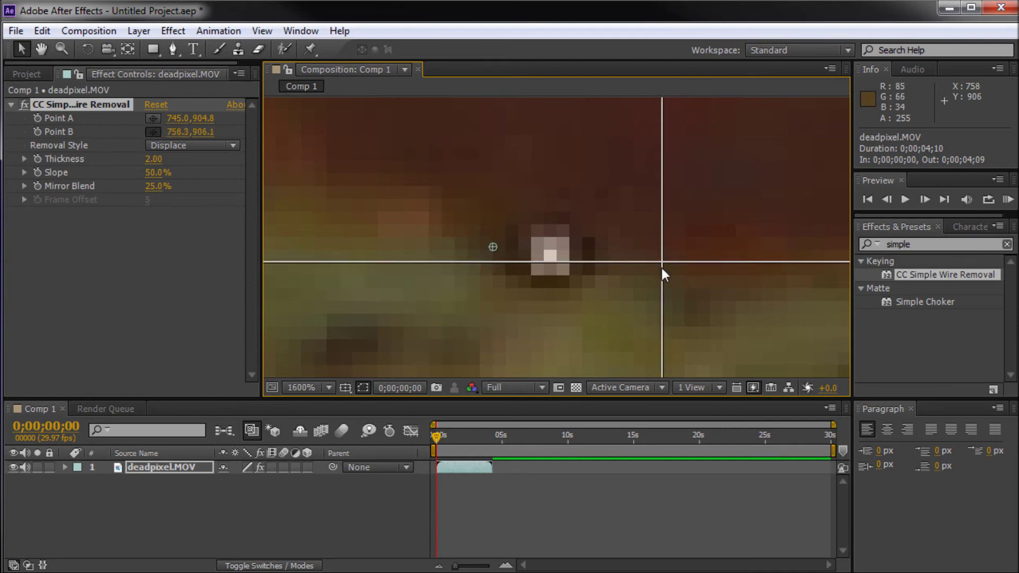
left_click(609, 247)
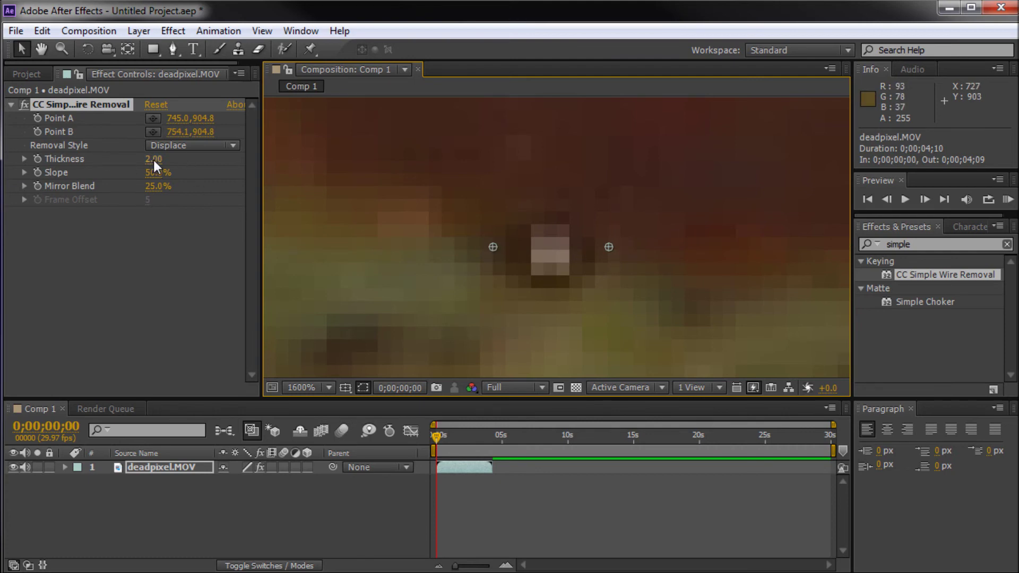
Raise Thickness to 5.10 and move to a later frame to confirm the pixel is gone.
left_click_drag(154, 161, 179, 164)
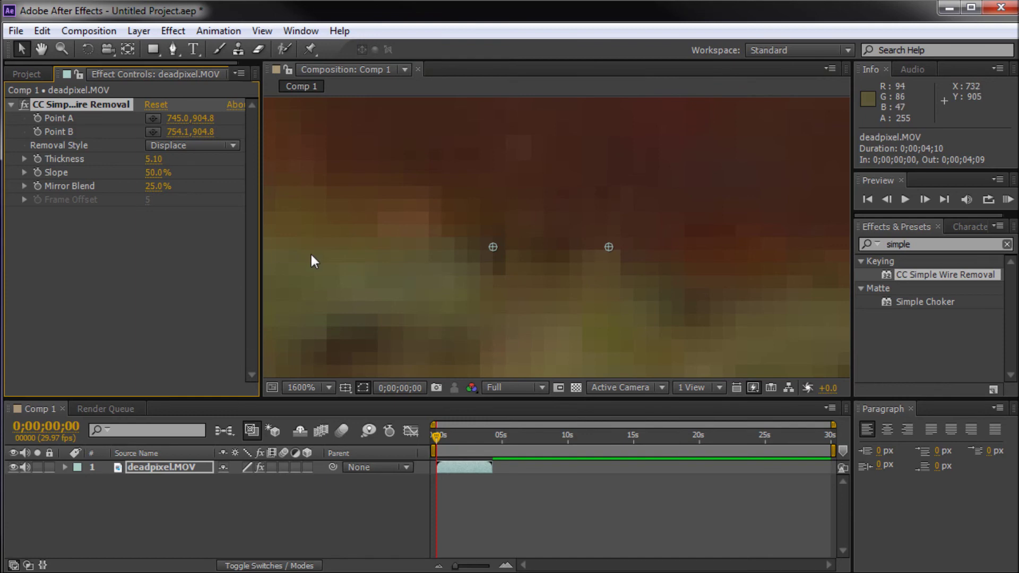
left_click(464, 333)
left_click_drag(442, 432, 459, 436)
Return the viewer to 100%, hide the effect's point handles, and scrub through frames.
left_click(330, 388)
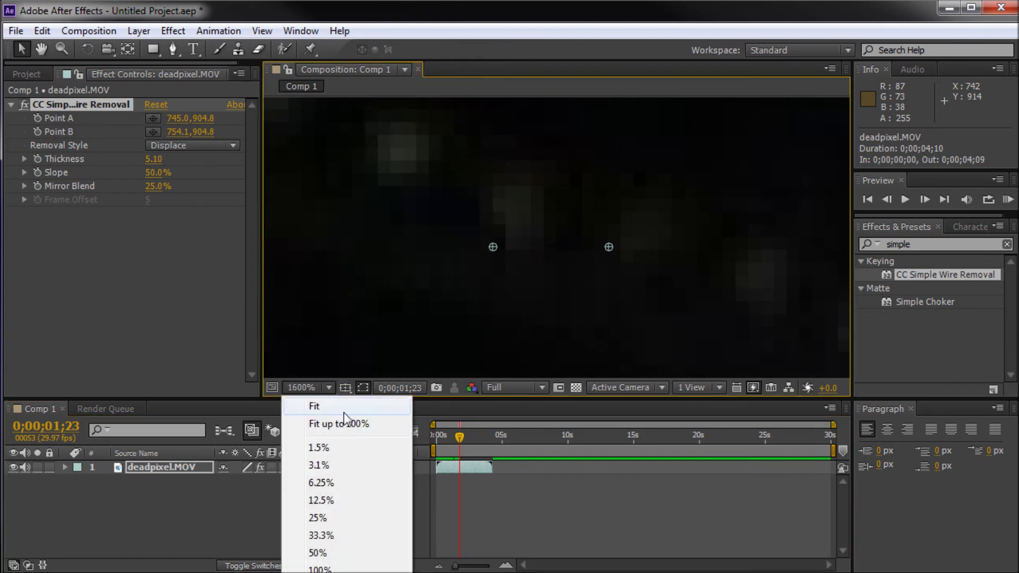
left_click(318, 567)
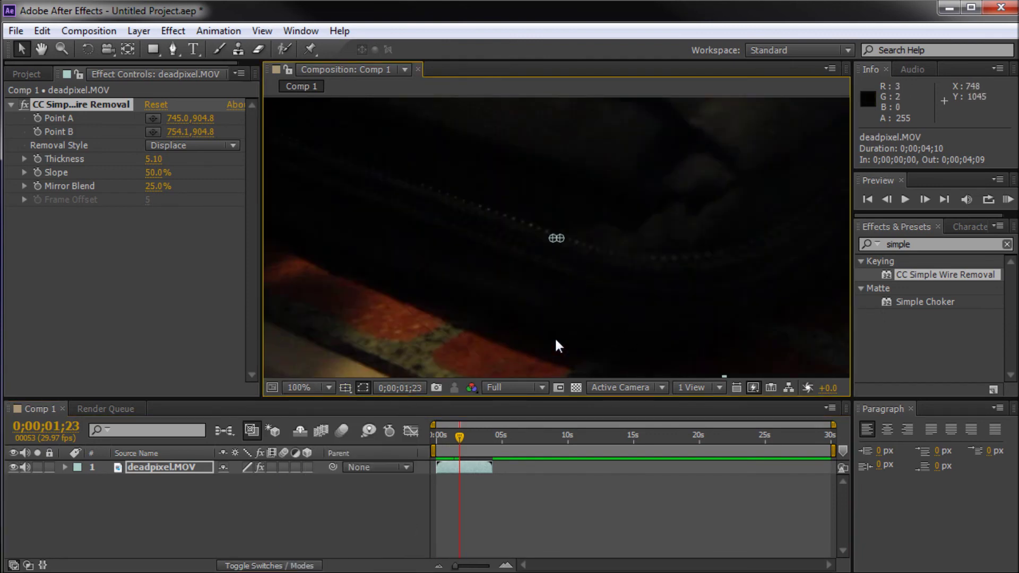
left_click(103, 287)
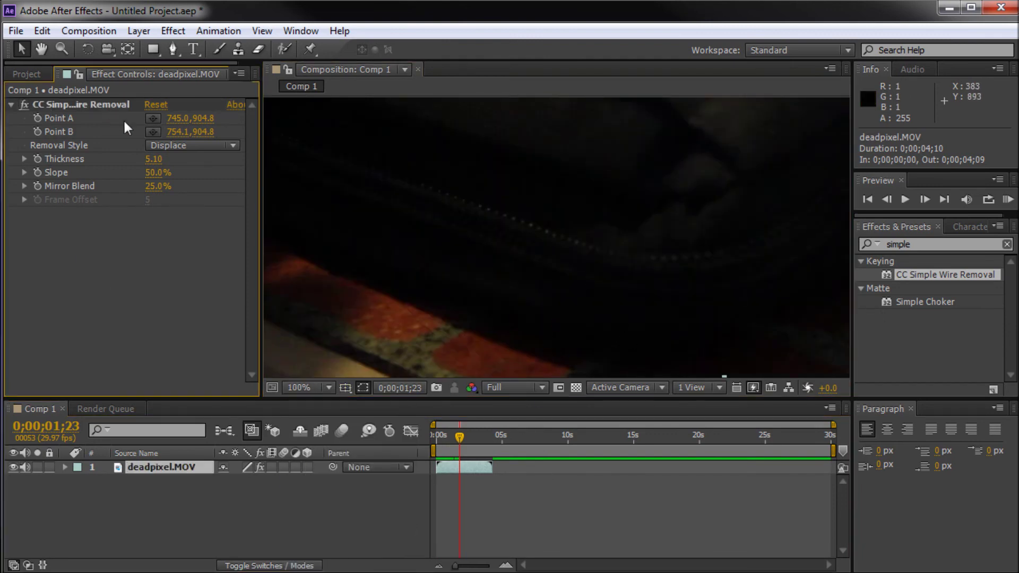
left_click_drag(463, 441, 440, 447)
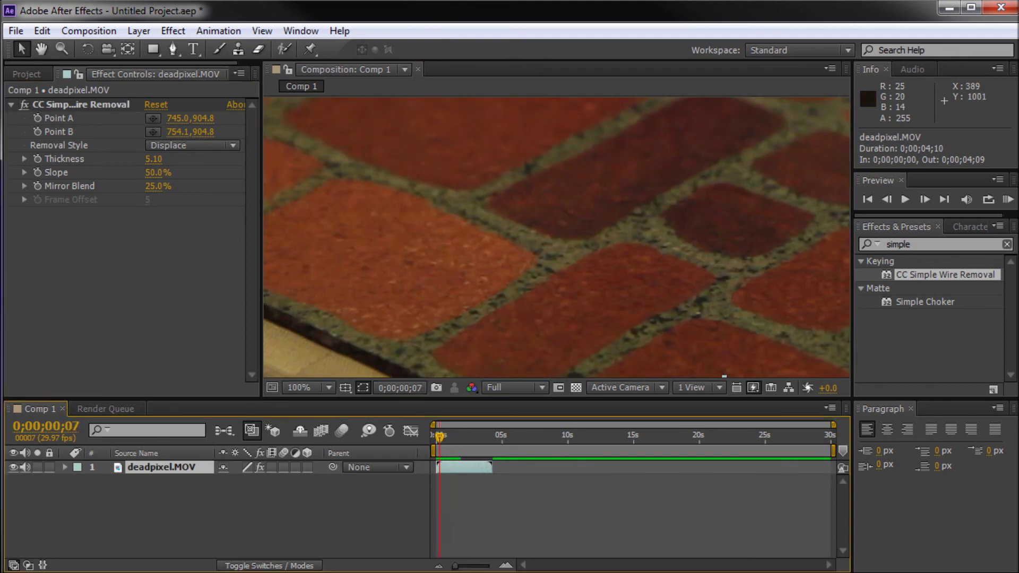
Toggle CC Simple Wire Removal off and back on, scrubbing to confirm the pixel stays hidden.
left_click(22, 103)
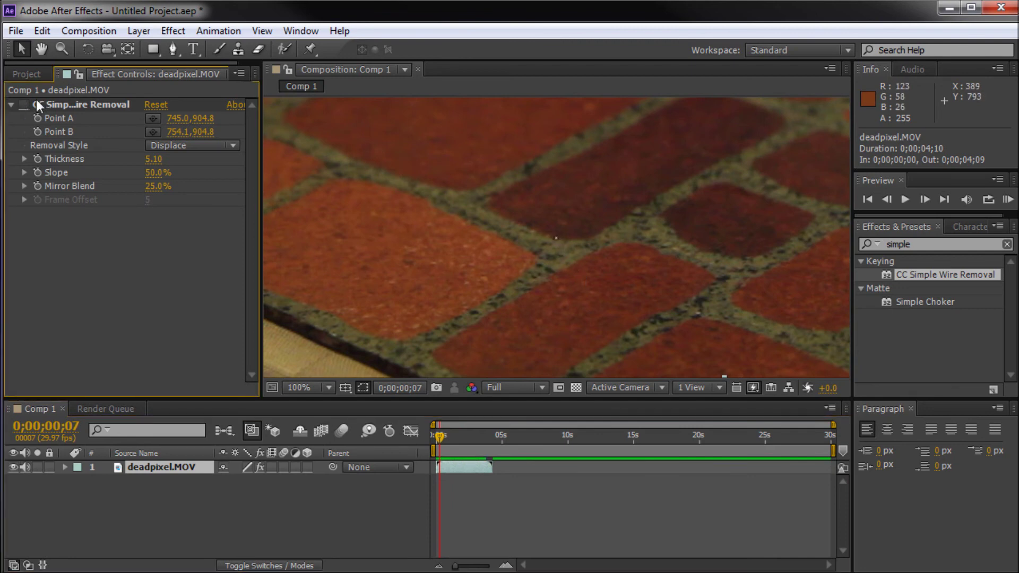
left_click(21, 104)
mouse_move(441, 433)
left_mouse_down()
mouse_move(483, 433)
mouse_move(438, 435)
left_mouse_up()
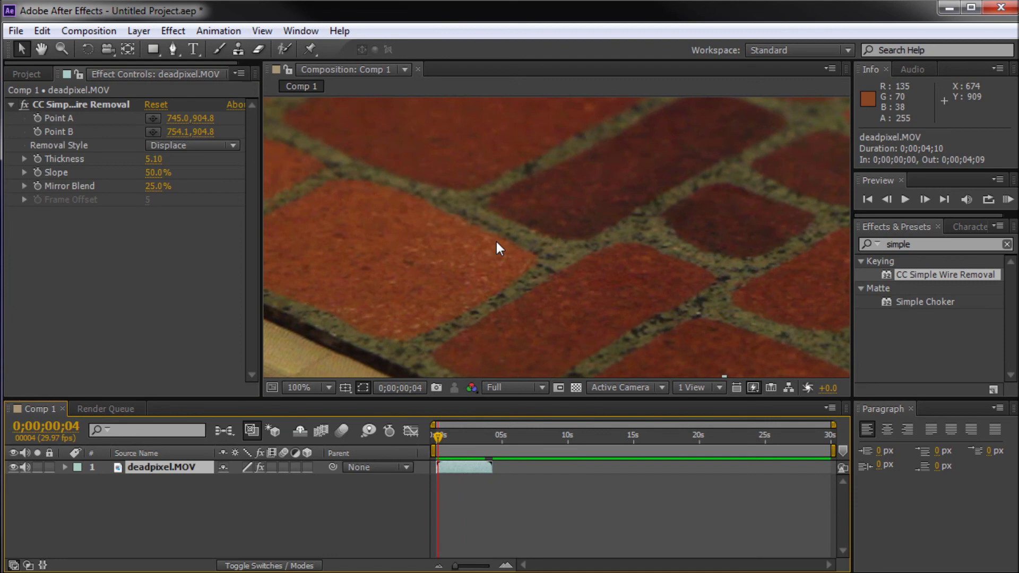
Zoom the viewer out to 25% and pan to frame the whole brick floor.
scroll(480, 269, "down", 4)
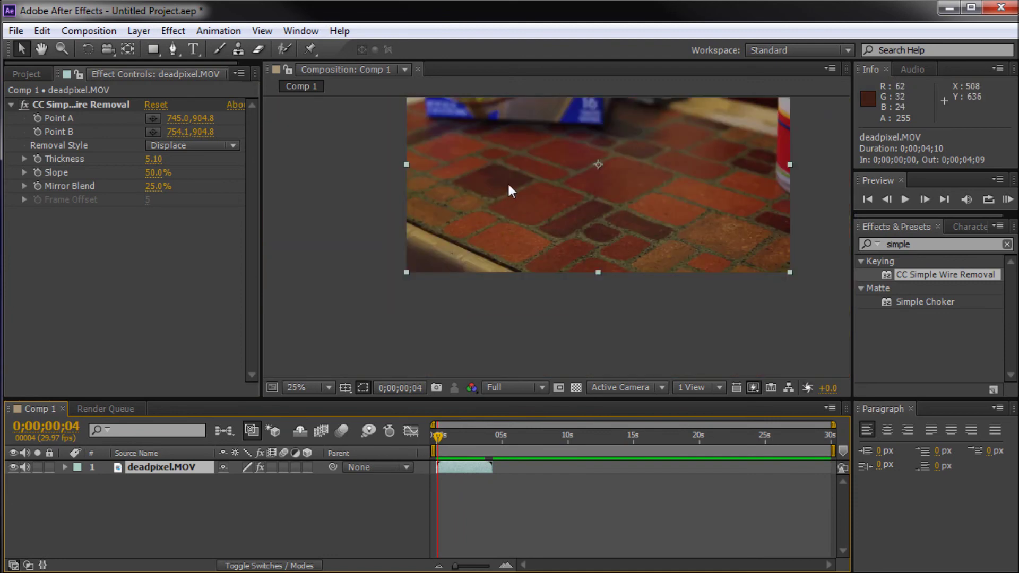
scroll(539, 154, "up", 2)
key("h")
left_click_drag(616, 158, 621, 285)
scroll(613, 170, "down", 2)
key("v")
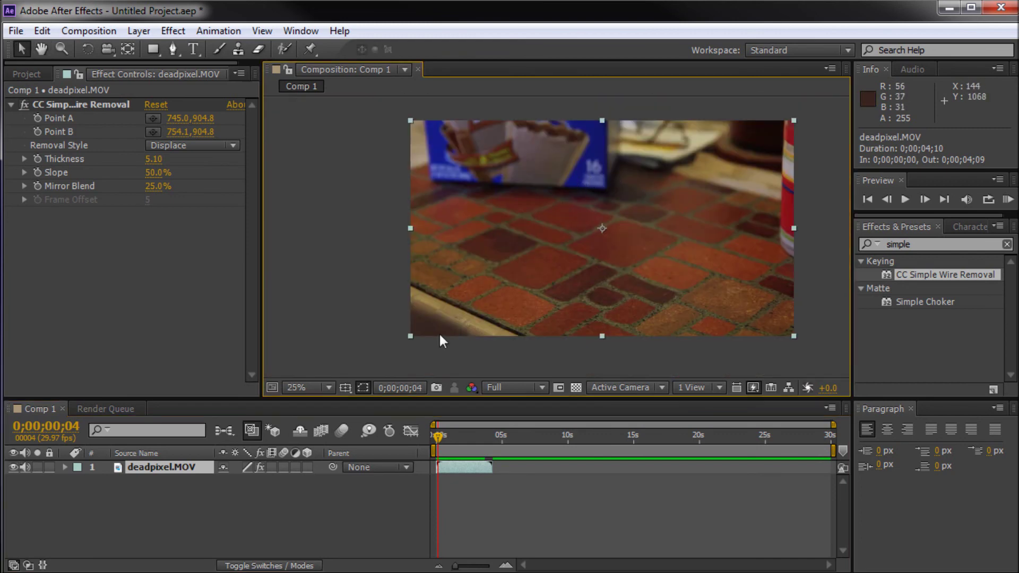
Scrub through the clip and toggle the wire removal and layer selection to confirm the pixel is hidden.
mouse_move(439, 436)
left_mouse_down()
mouse_move(501, 434)
mouse_move(441, 436)
left_mouse_up()
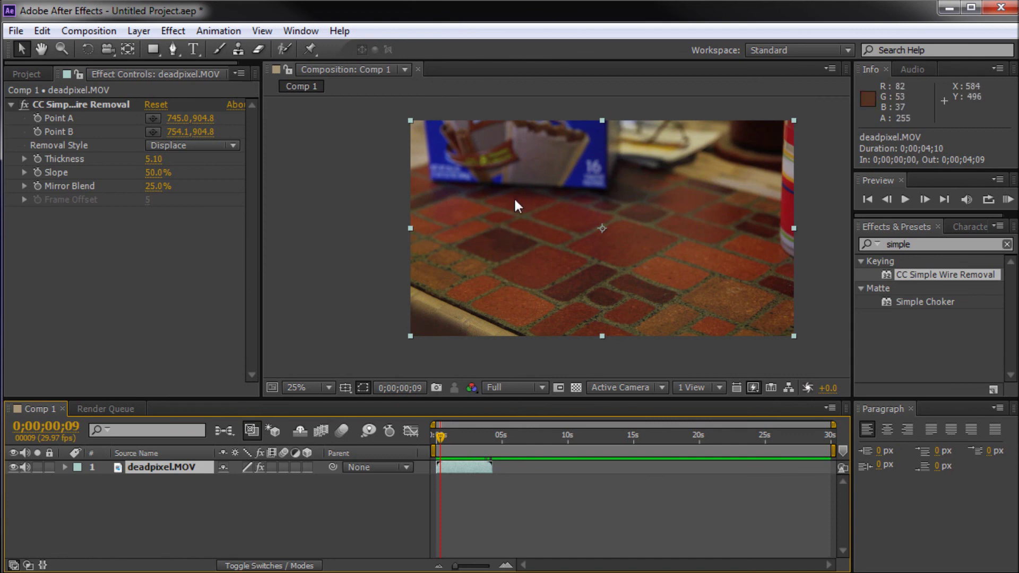
left_click(88, 106)
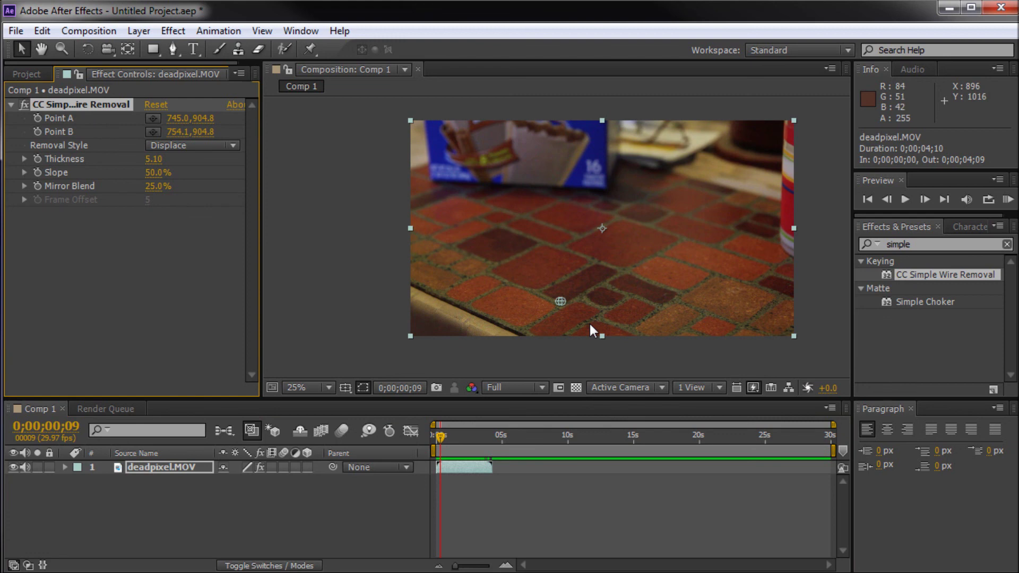
left_click(367, 228)
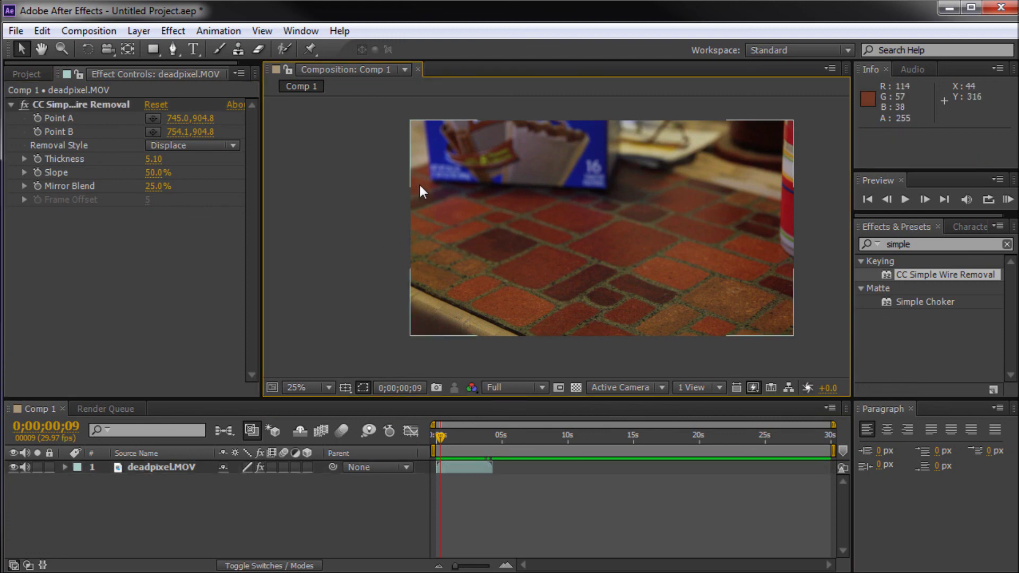
left_click(498, 245)
left_click(338, 236)
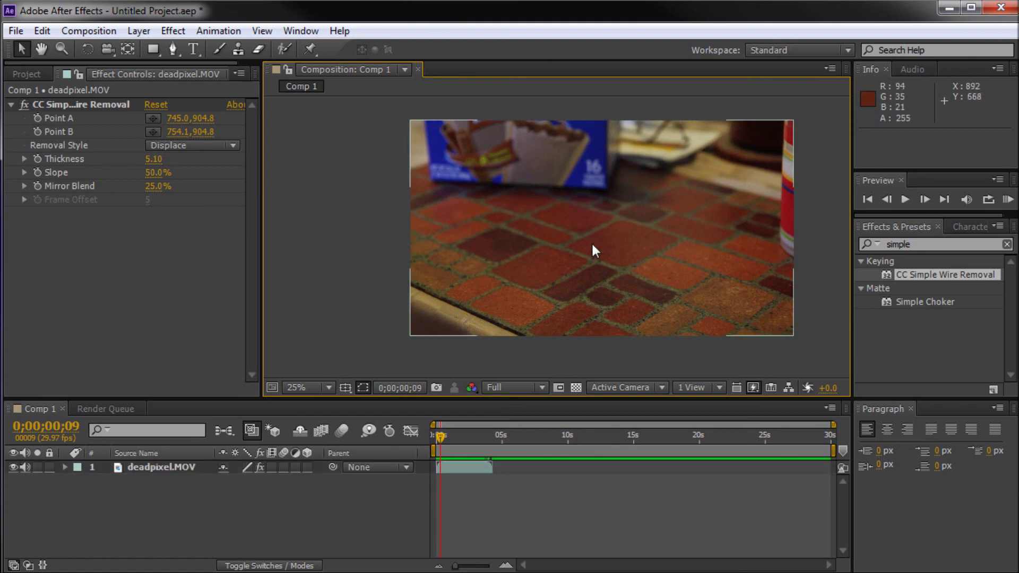